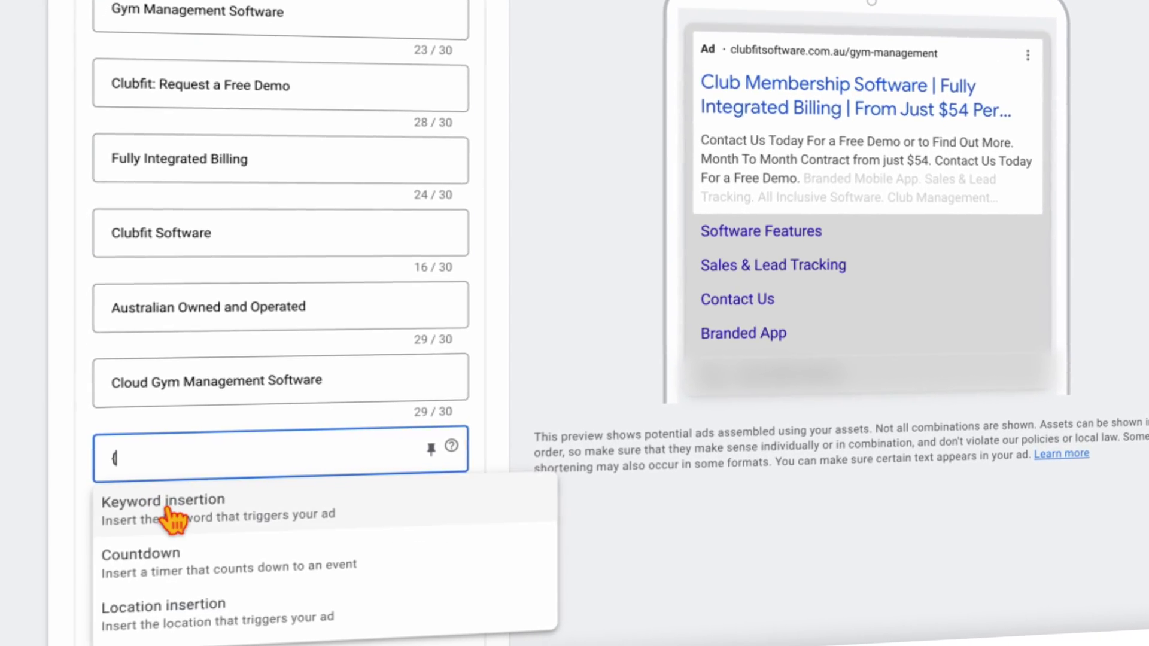
Insert a Title case keyword in the new headline with 'Gym Management Software' as default text.
click(159, 551)
click(119, 547)
click(167, 477)
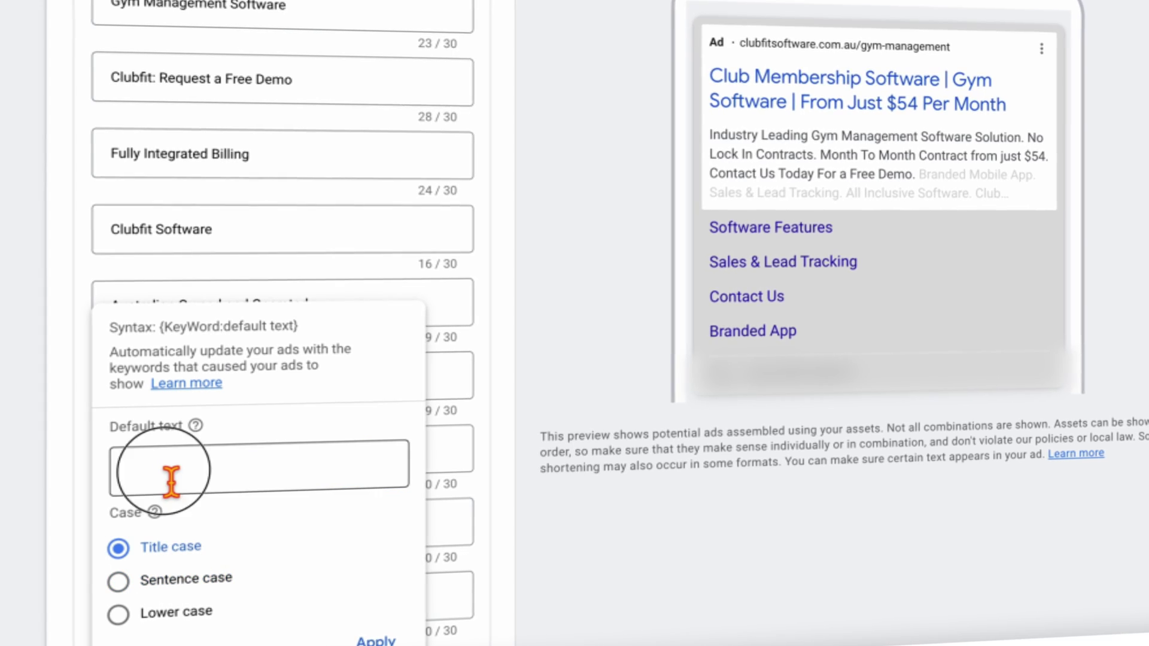
text(Gym Management Software)
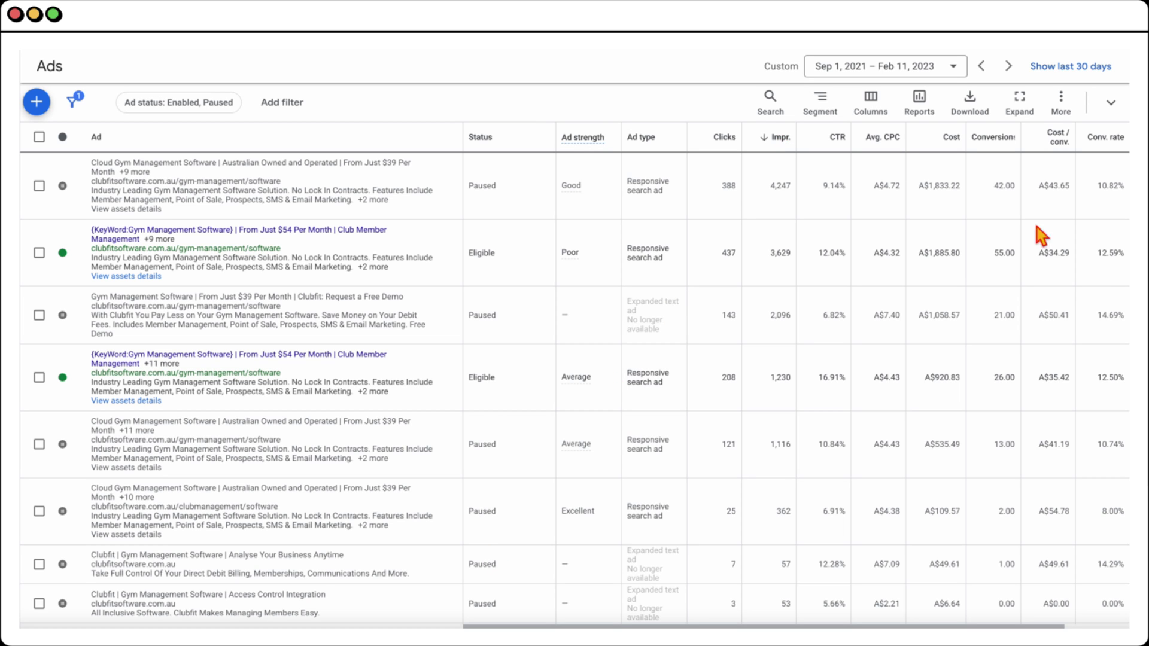
Scroll down the Ads table and back up to review each ad's statistics.
scroll(711, 308, down, 5)
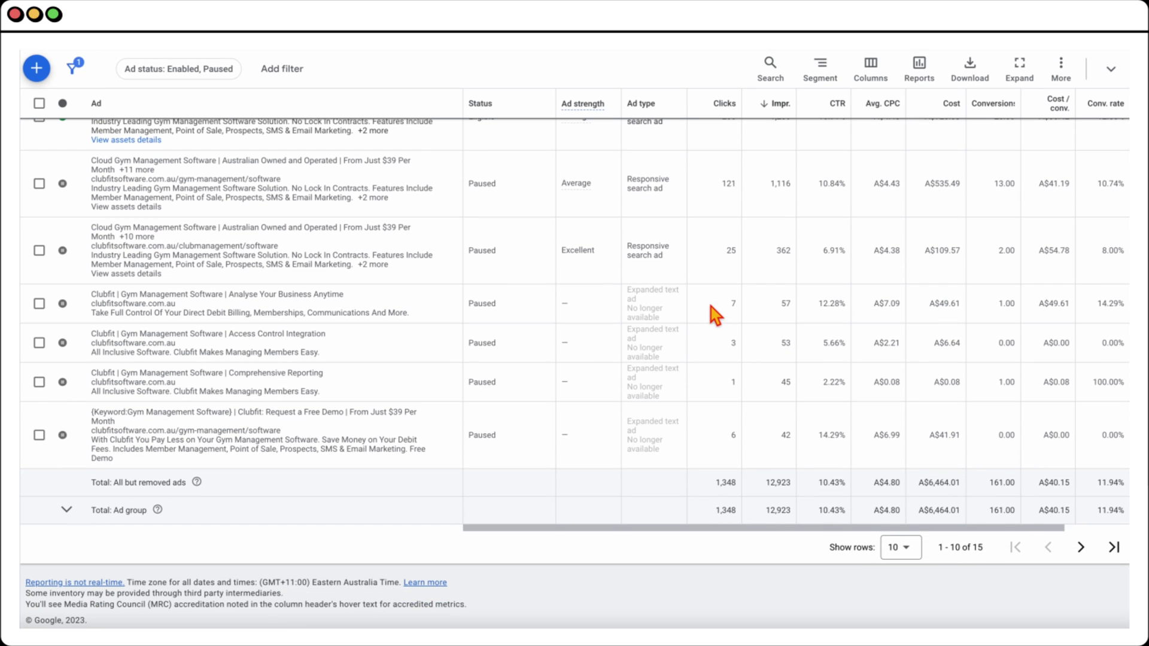
scroll(712, 308, up, 5)
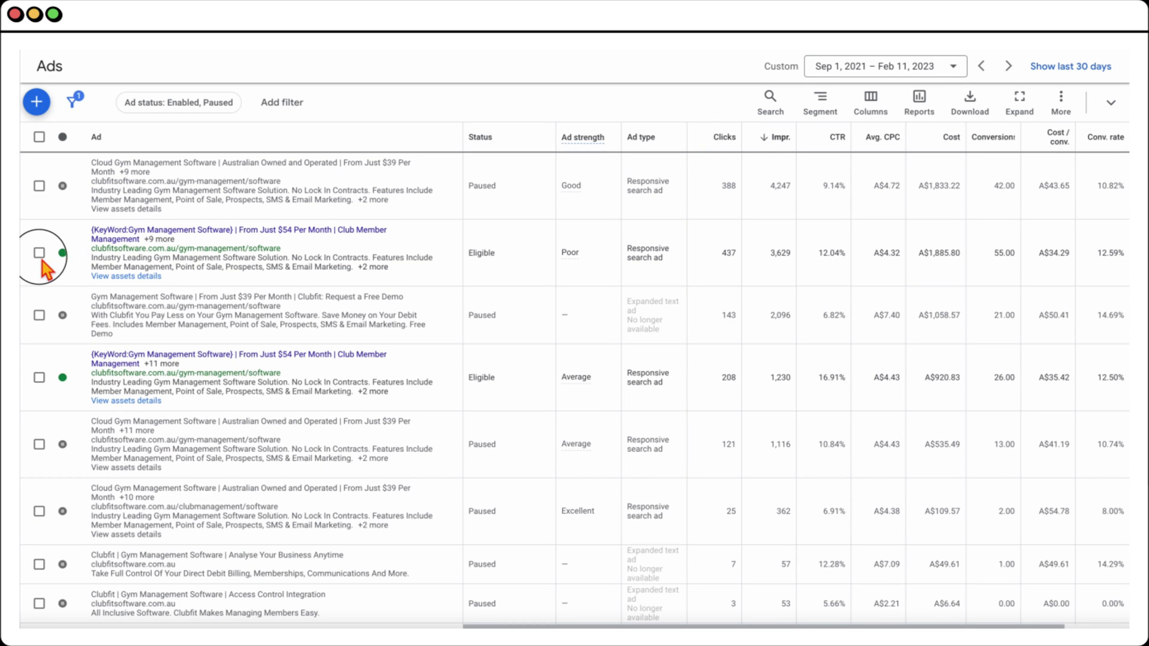
Tick the two {KeyWord:Gym Management Software} ads so the bar shows 2 selected.
click(39, 377)
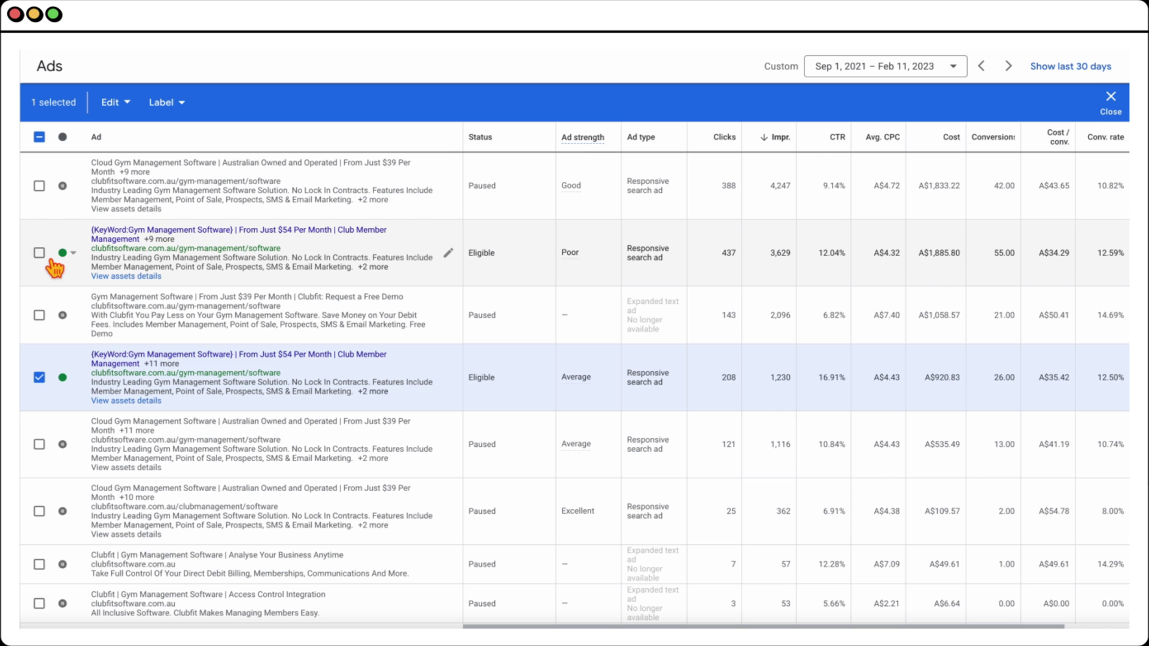
click(40, 252)
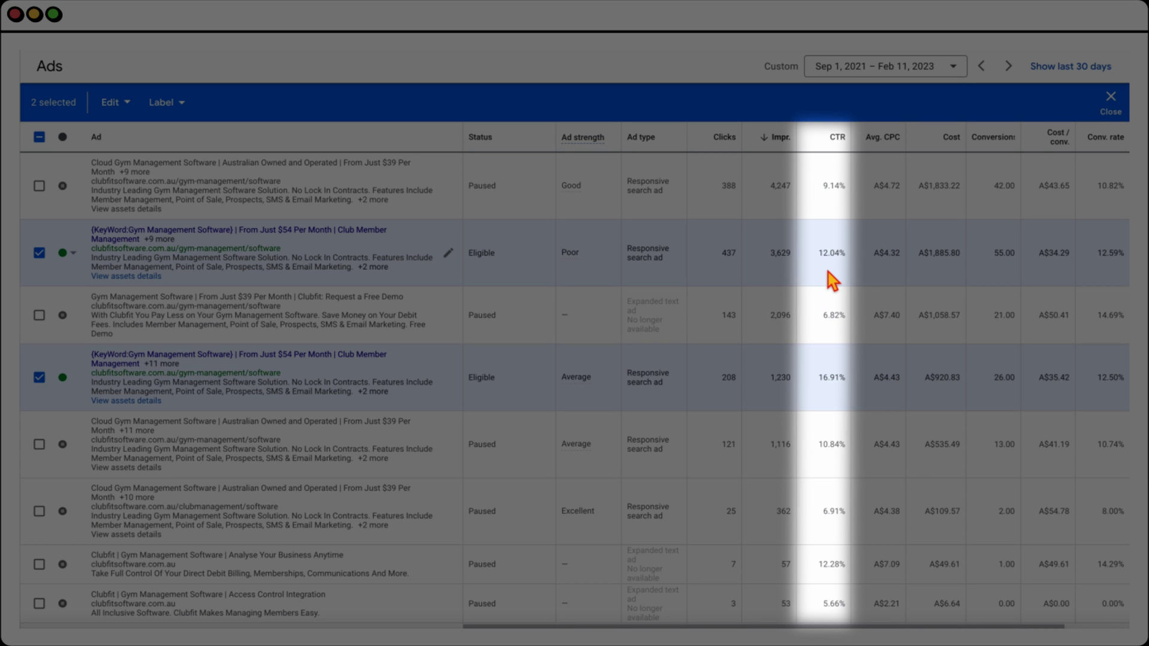
scroll(828, 271, right, 3)
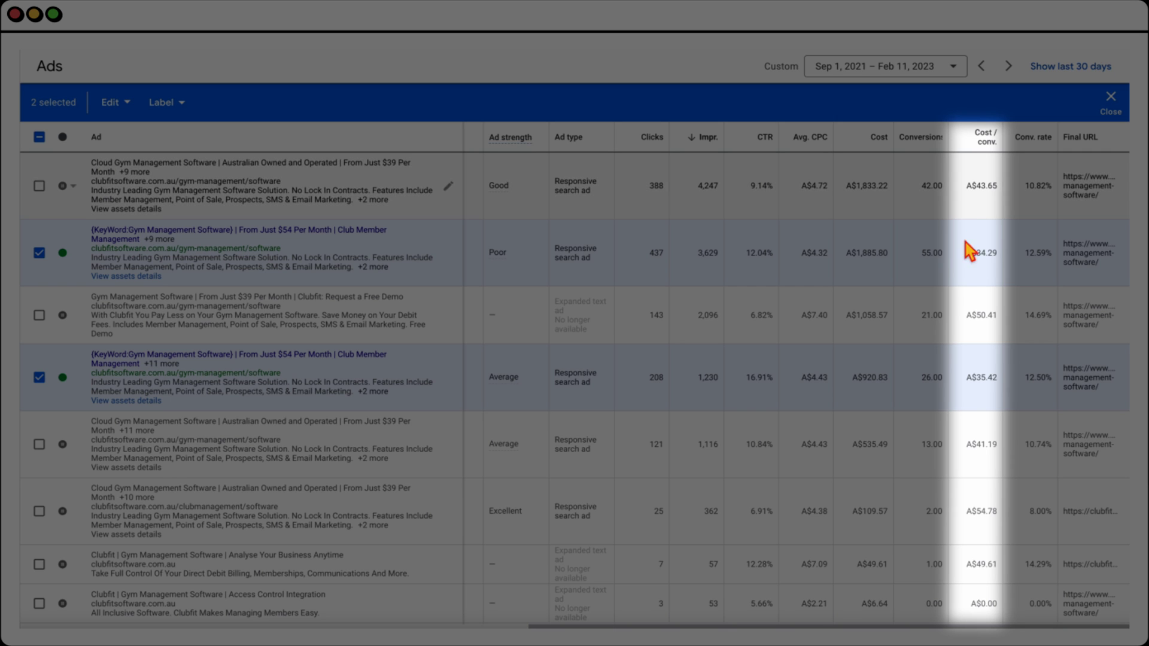
scroll(968, 302, down, 1)
scroll(972, 311, down, 3)
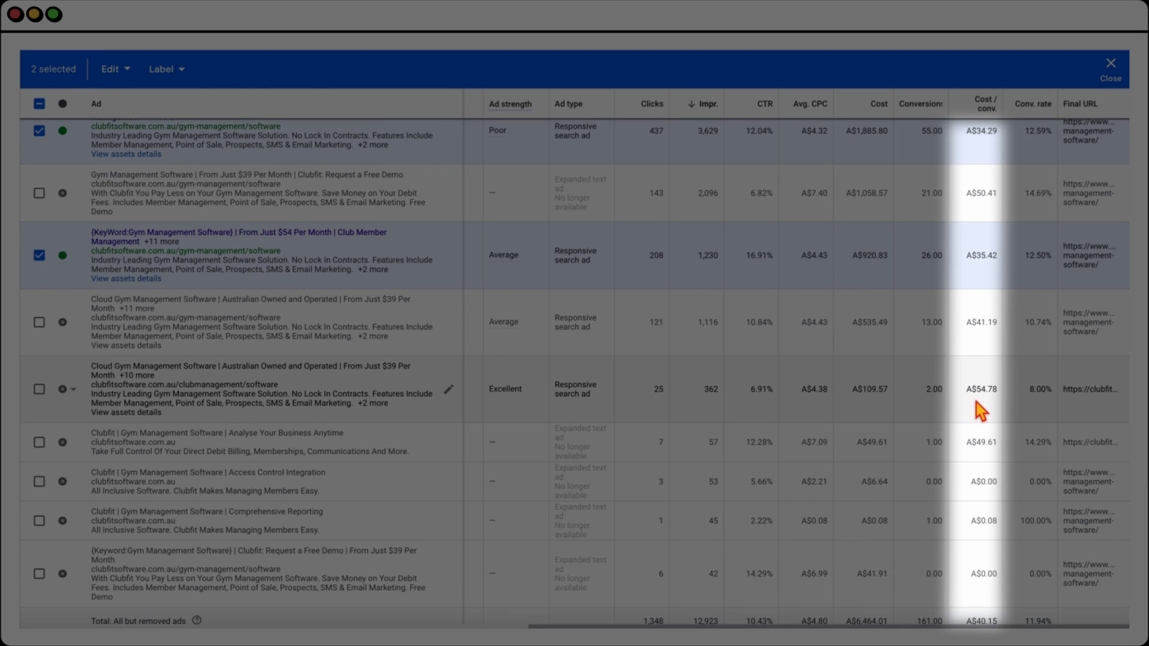
scroll(900, 401, up, 4)
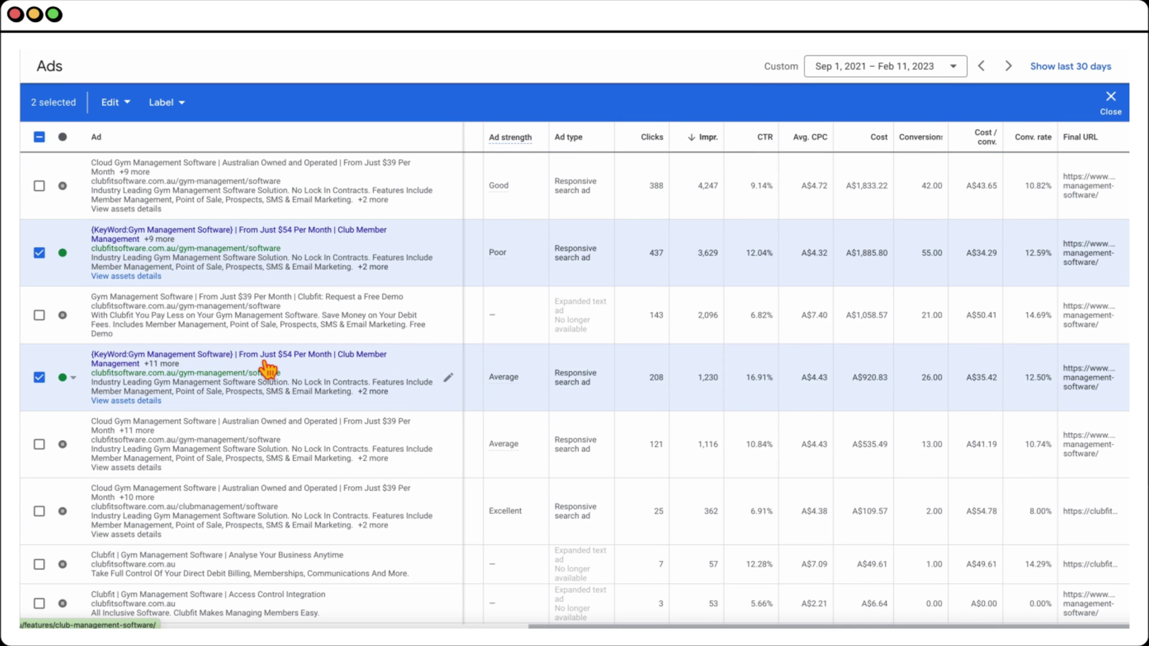
scroll(302, 440, down, 1)
scroll(303, 436, up, 1)
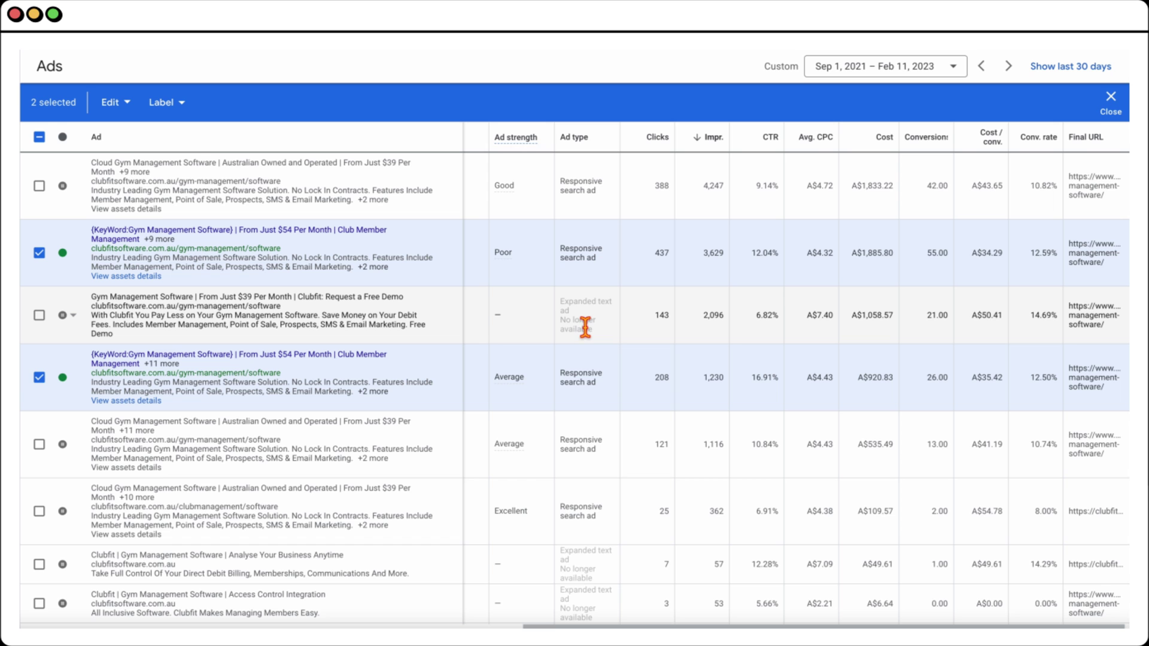
Deselect both keyword ads, try selecting the row 5 and 6 ads, then reselect the lower one.
click(39, 377)
click(39, 252)
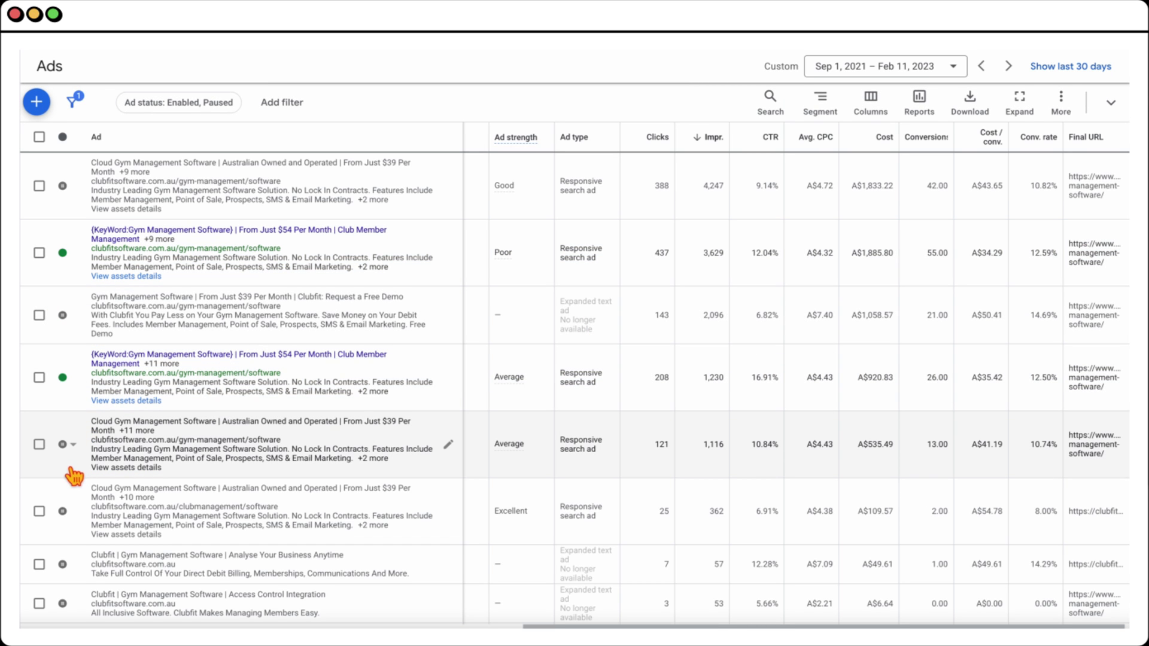
click(47, 456)
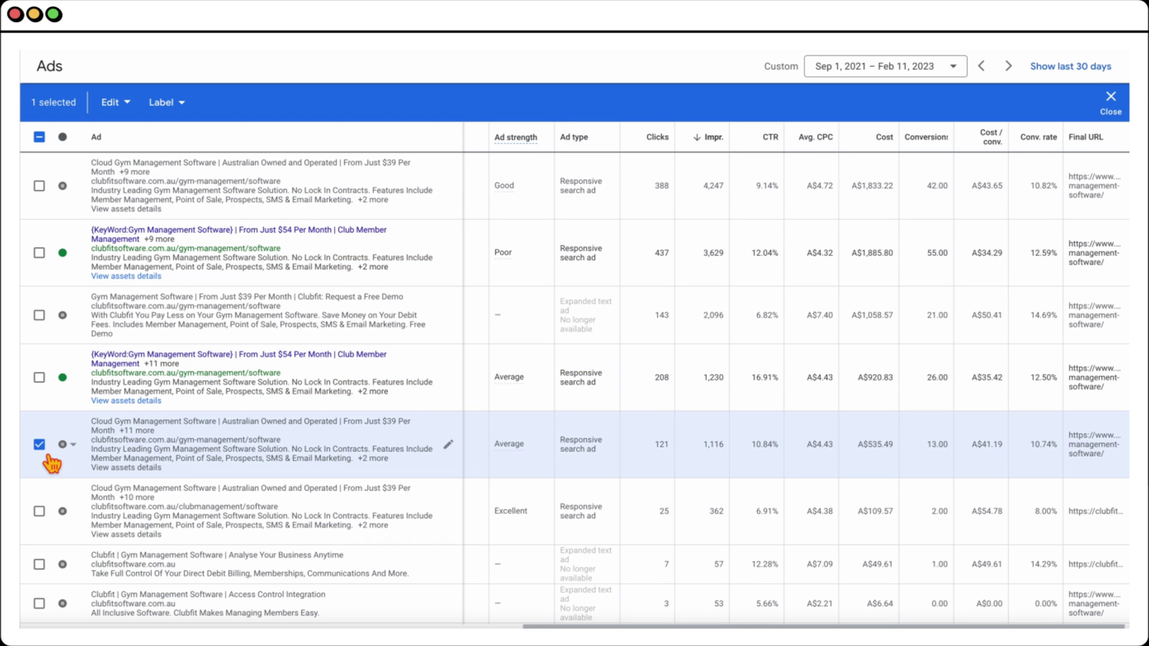
click(39, 511)
click(39, 511)
click(39, 444)
click(38, 377)
scroll(57, 397, down, 3)
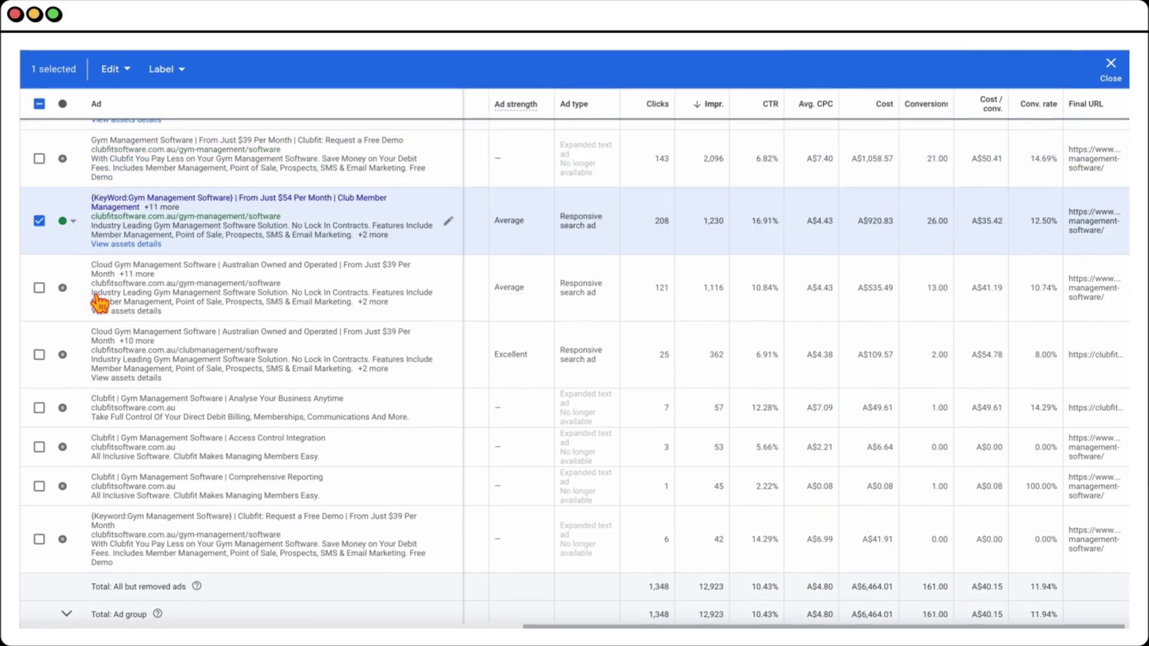
scroll(57, 359, up, 3)
Clear the remaining ad selections and open the Poor-strength {KeyWord} ad for editing.
click(39, 253)
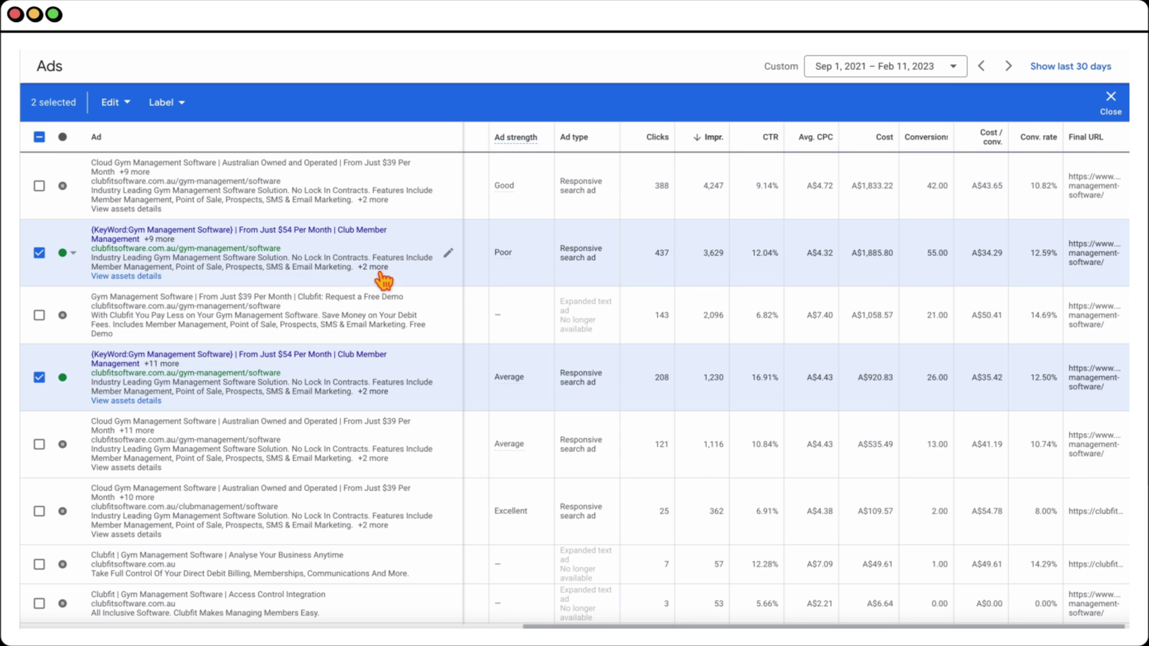
scroll(496, 266, right, 1)
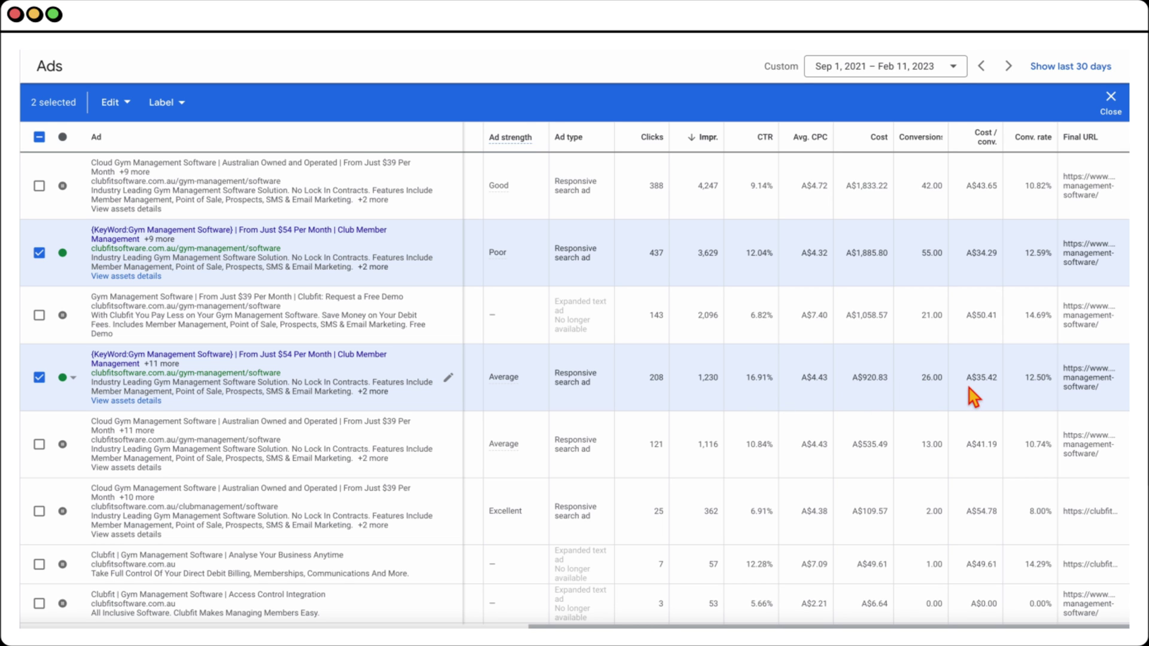
scroll(968, 389, down, 1)
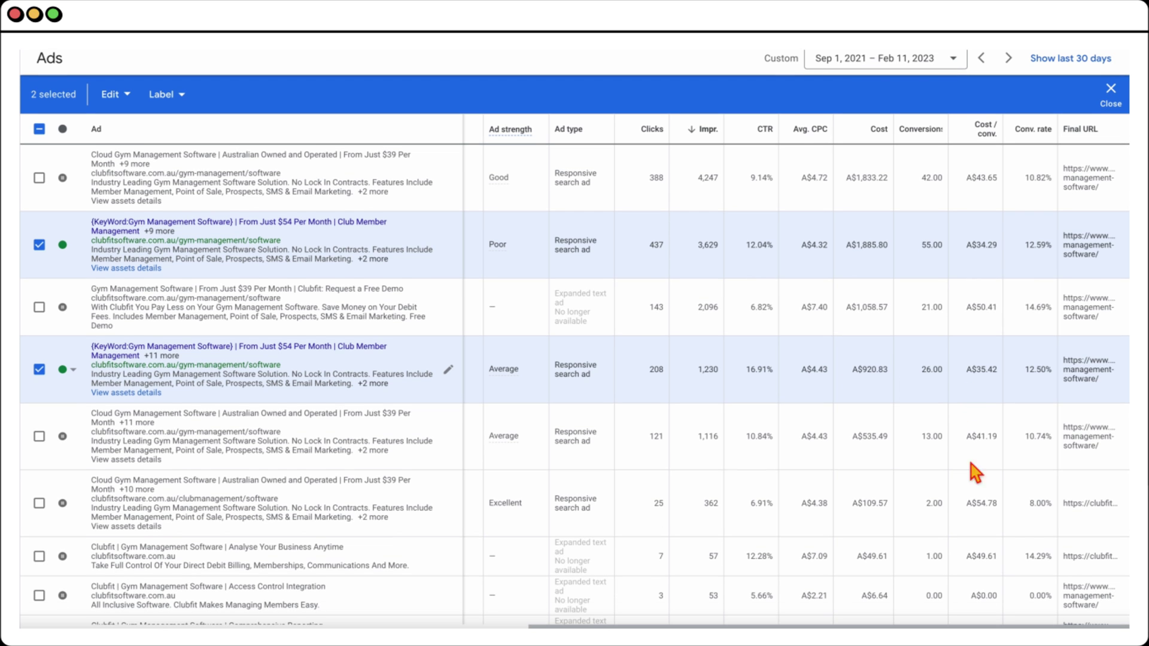
click(39, 244)
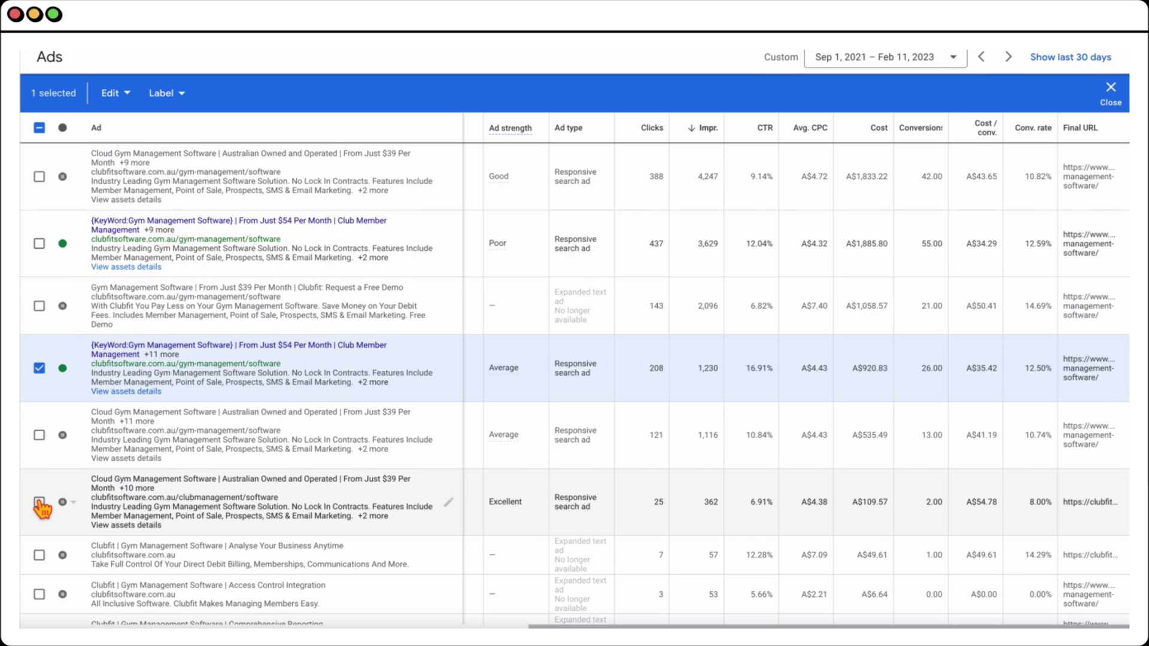
click(39, 502)
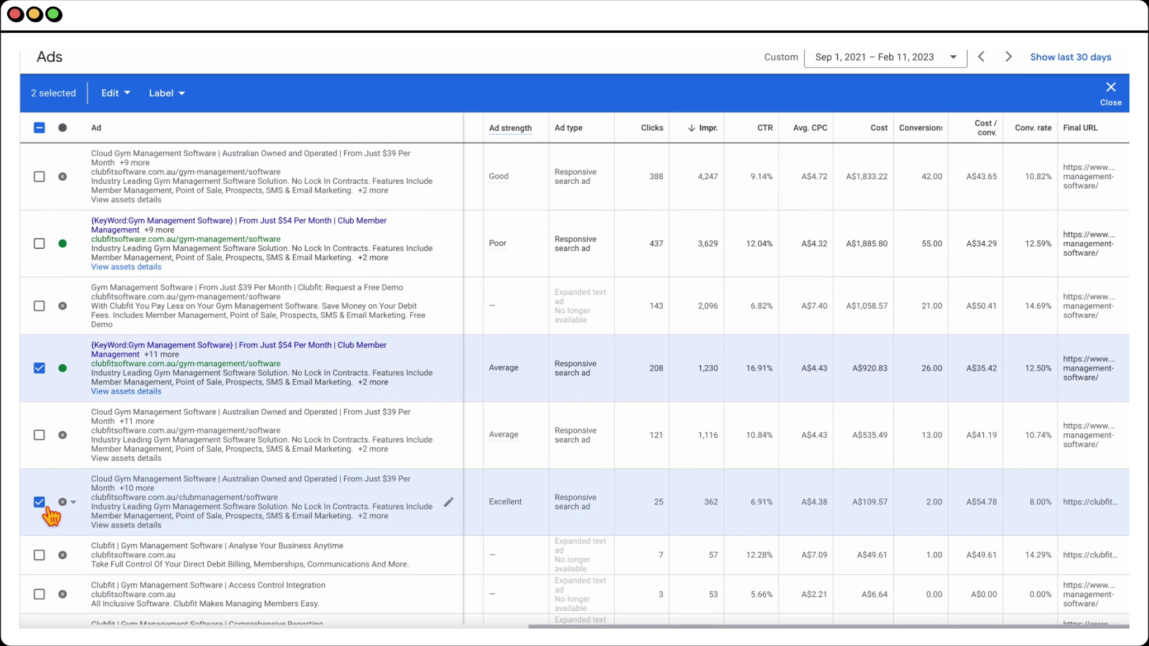
click(42, 372)
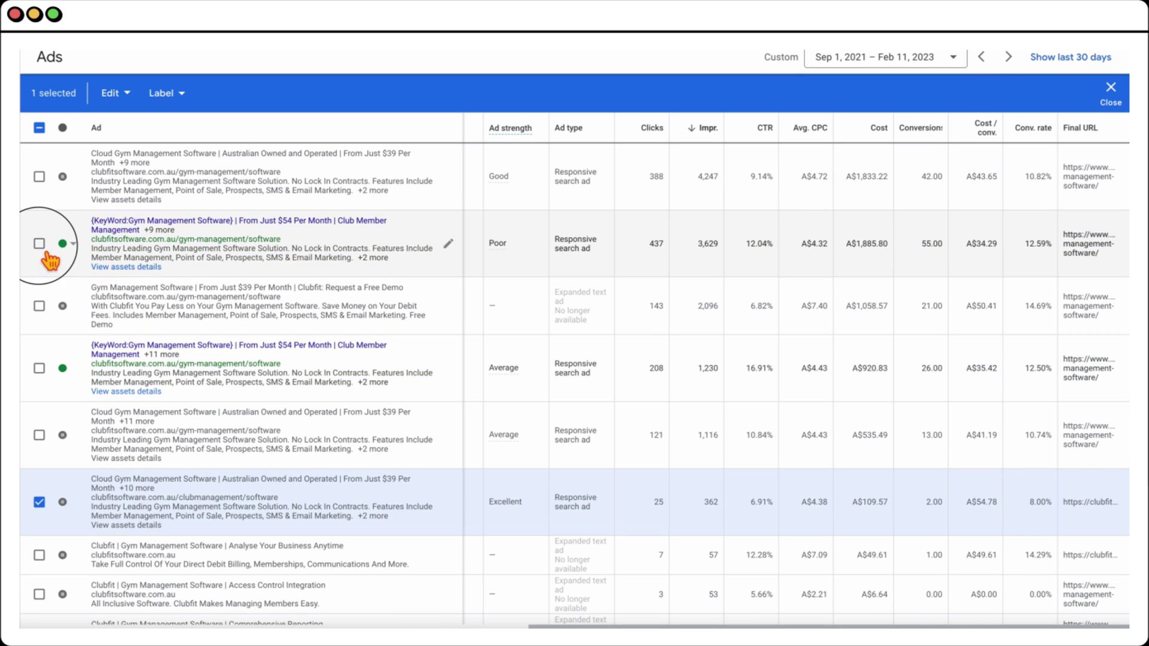
click(40, 502)
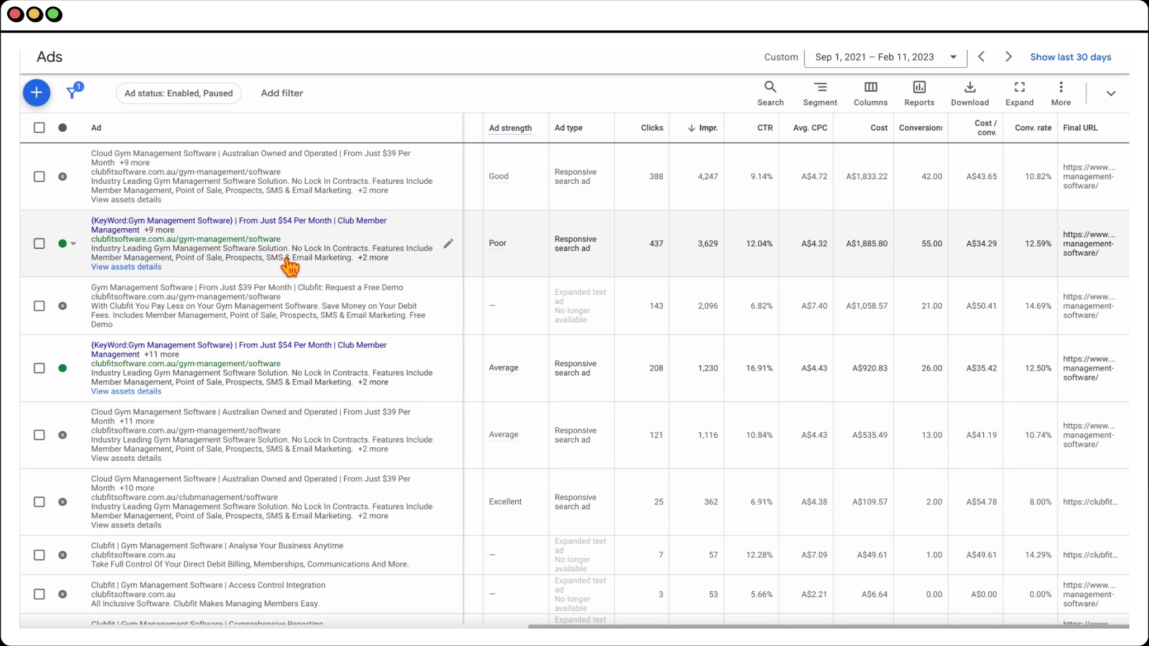
click(458, 253)
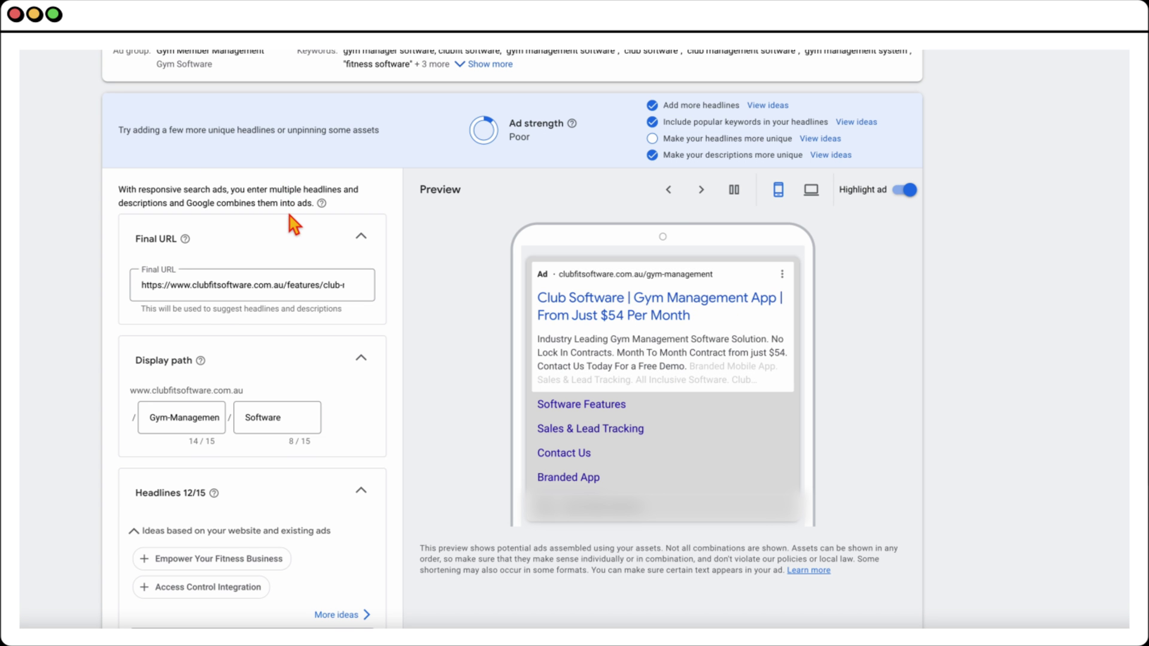
In an empty headline, insert a Title case keyword with 'Gym Management Software' as default text.
scroll(293, 225, down, 6)
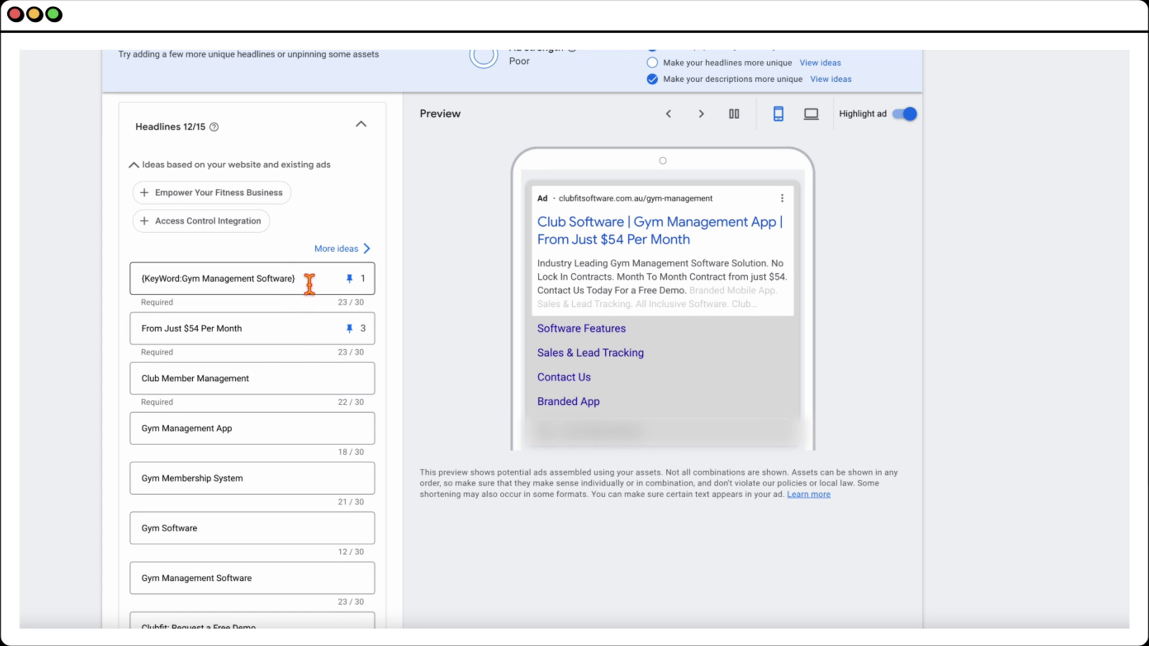
scroll(305, 299, down, 6)
scroll(310, 292, up, 8)
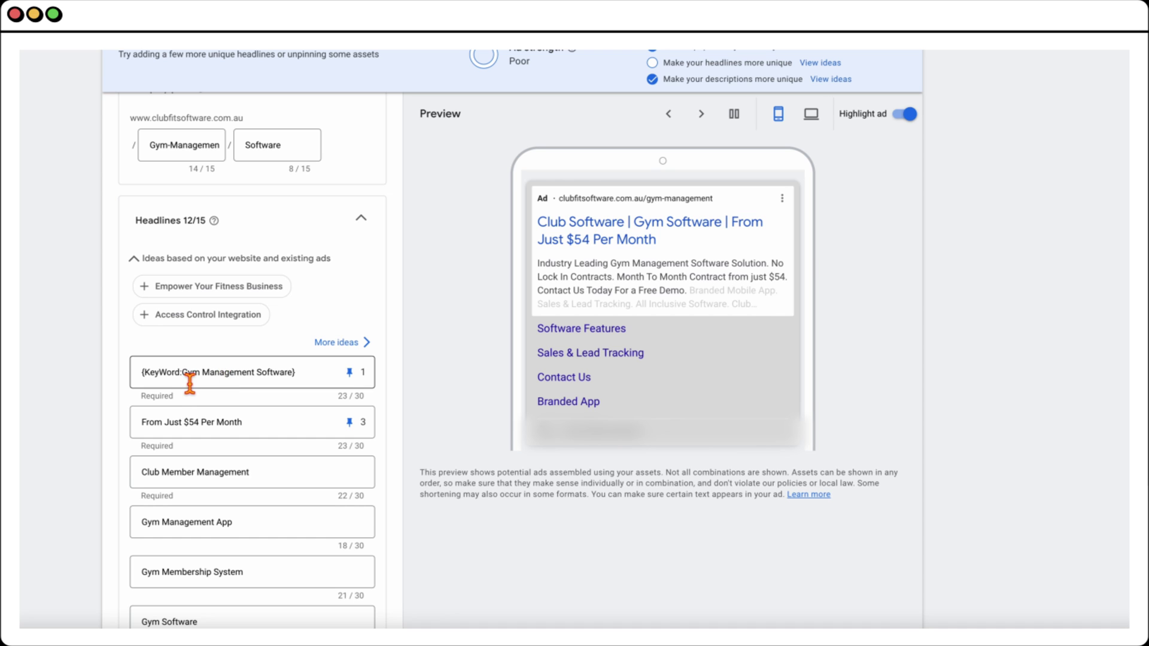
scroll(111, 521, down, 7)
scroll(111, 524, down, 1)
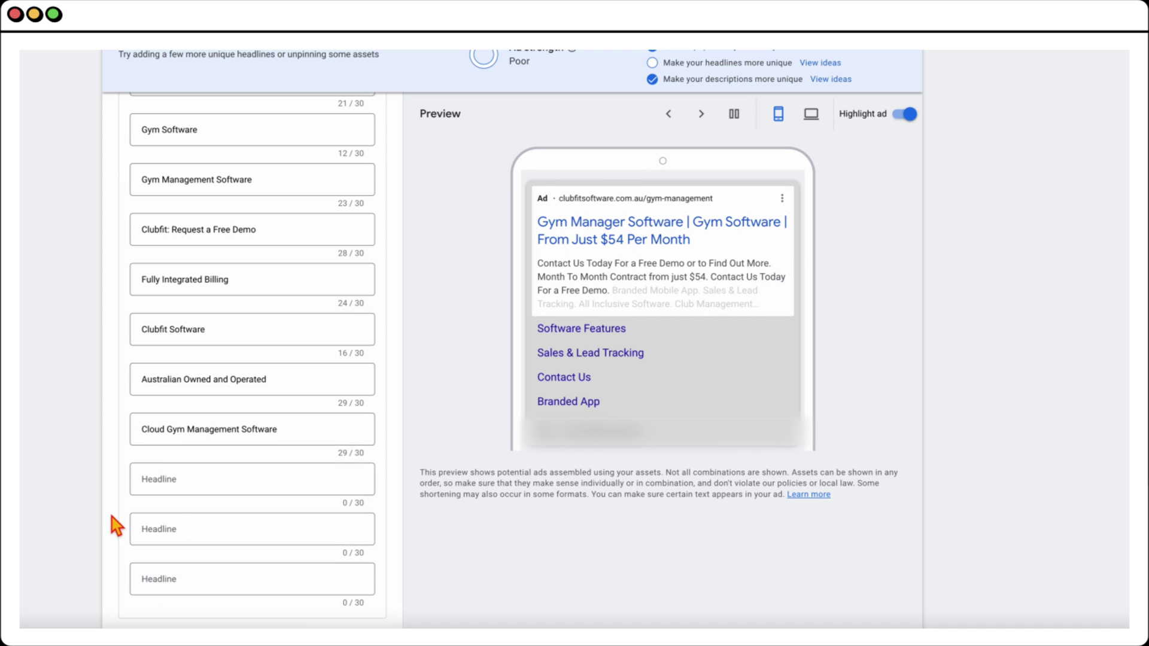
click(173, 485)
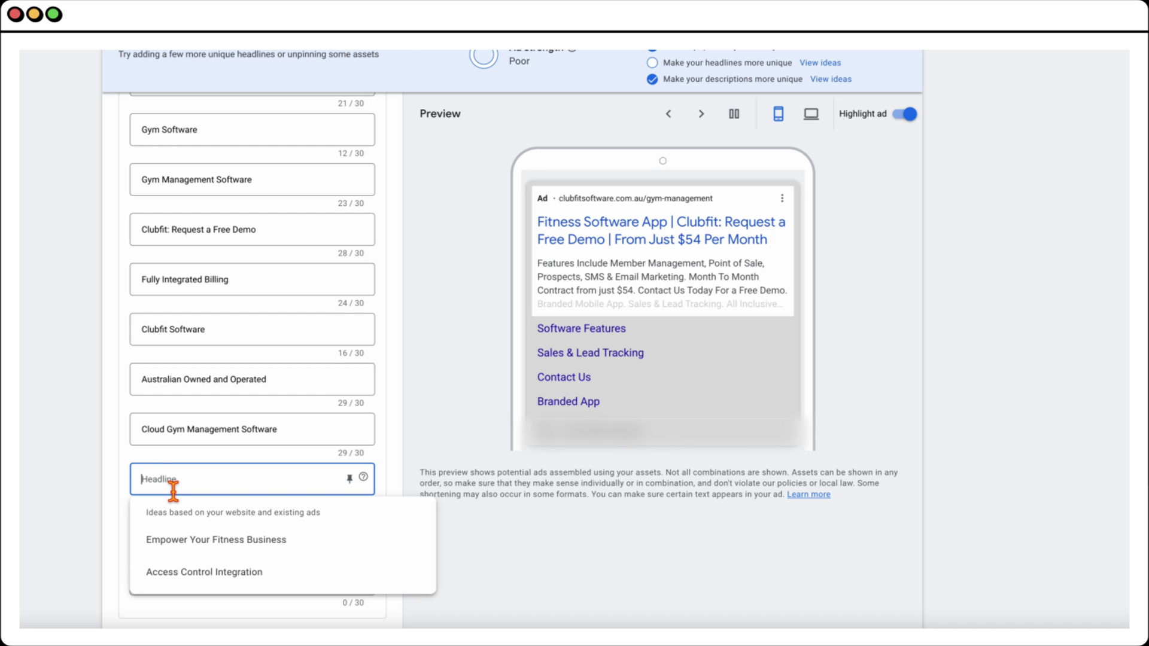
text({)
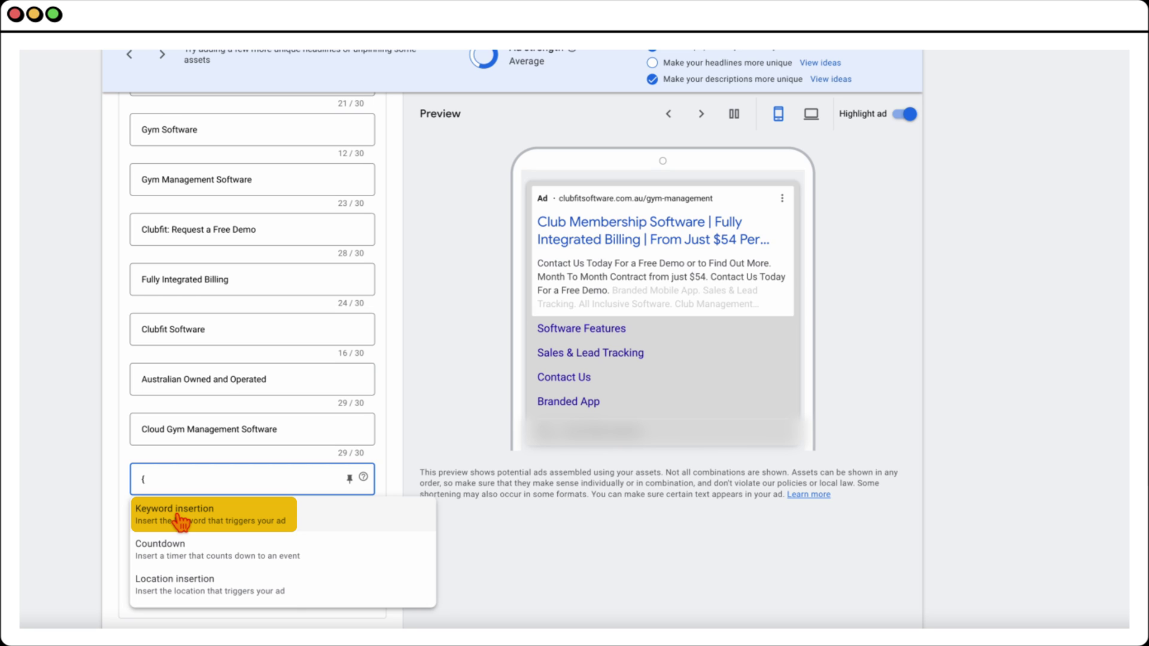
click(178, 515)
click(185, 540)
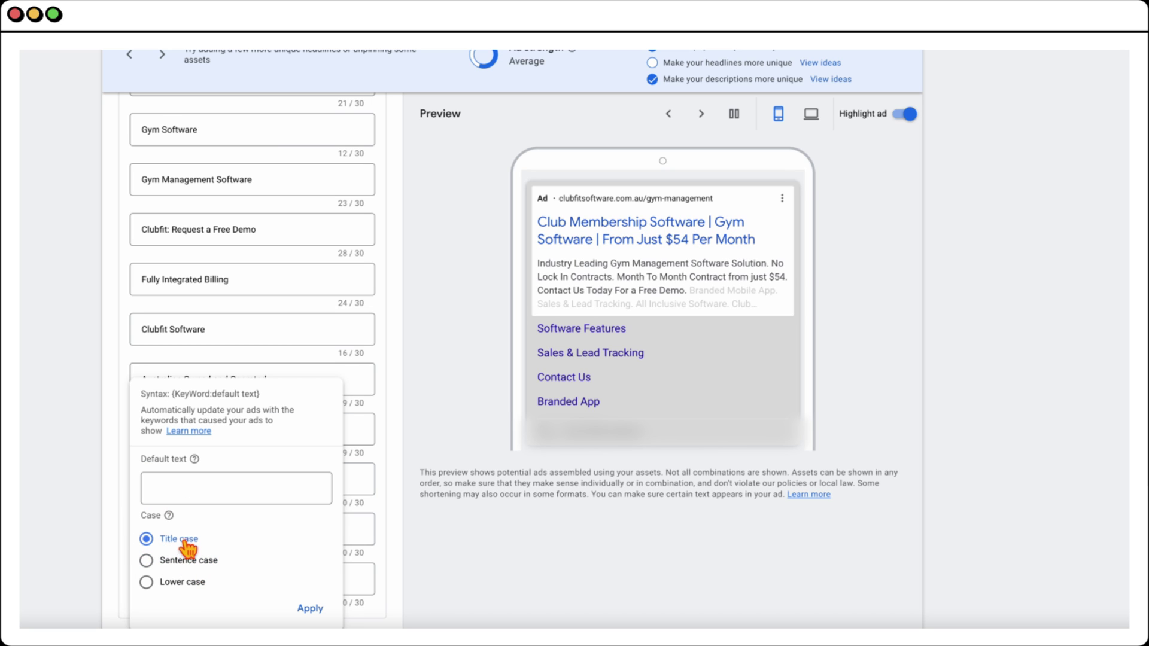
click(177, 491)
text(Gym Management Software)
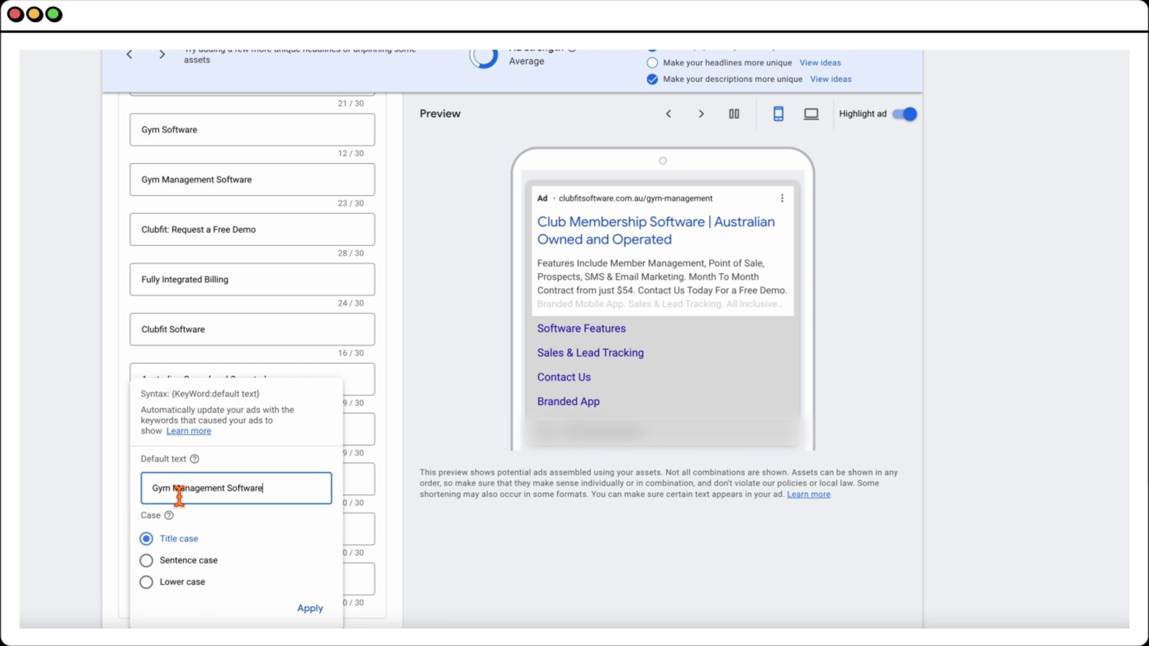
Apply the {KeyWord:Gym Management Software} keyword insertion to the new headline.
click(310, 608)
scroll(135, 464, up, 3)
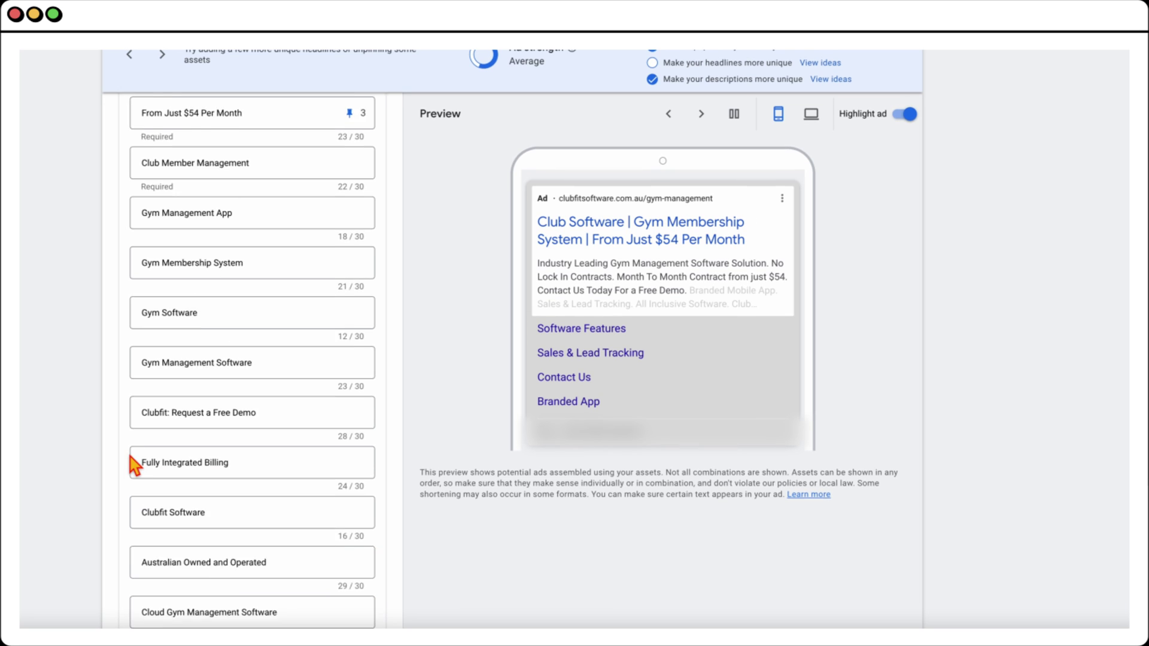
scroll(135, 463, up, 3)
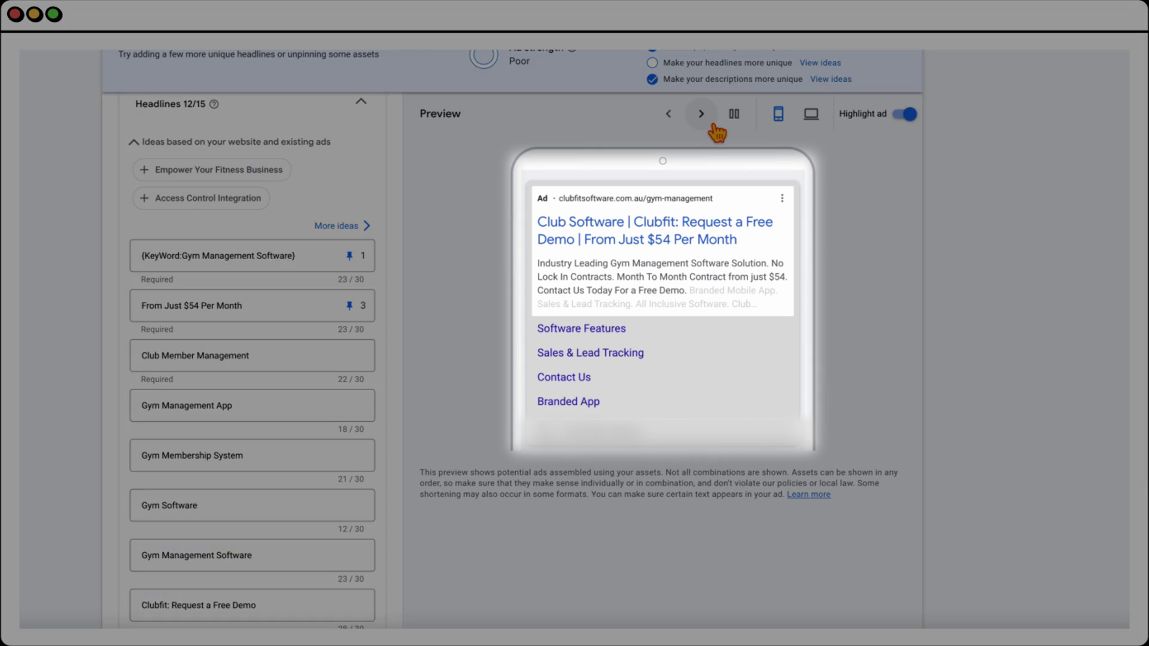
Step the ad preview through seven more headline combinations, then return to the top.
click(701, 114)
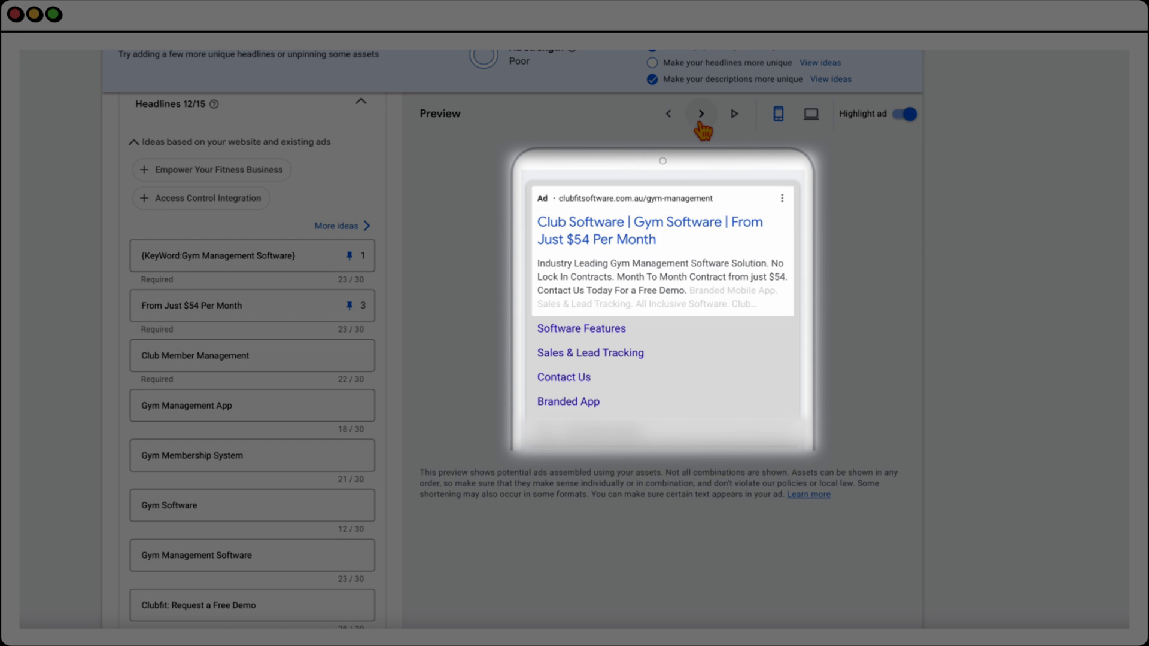
click(702, 114)
click(702, 114)
click(702, 114)
click(701, 114)
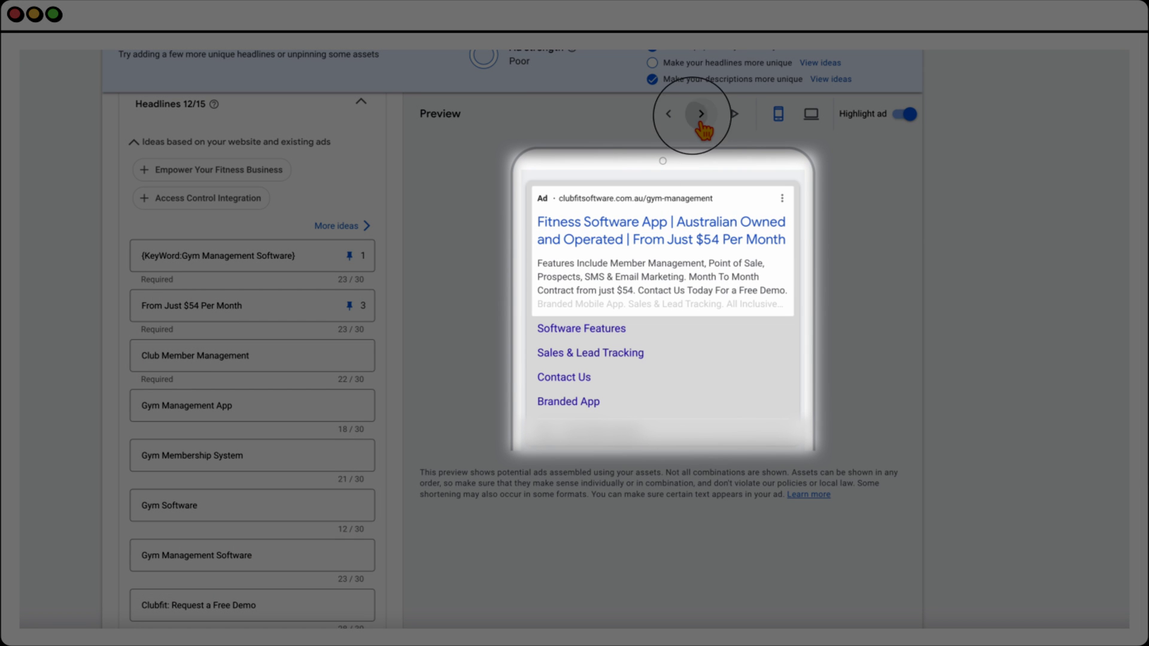
click(701, 114)
click(701, 113)
scroll(382, 222, up, 5)
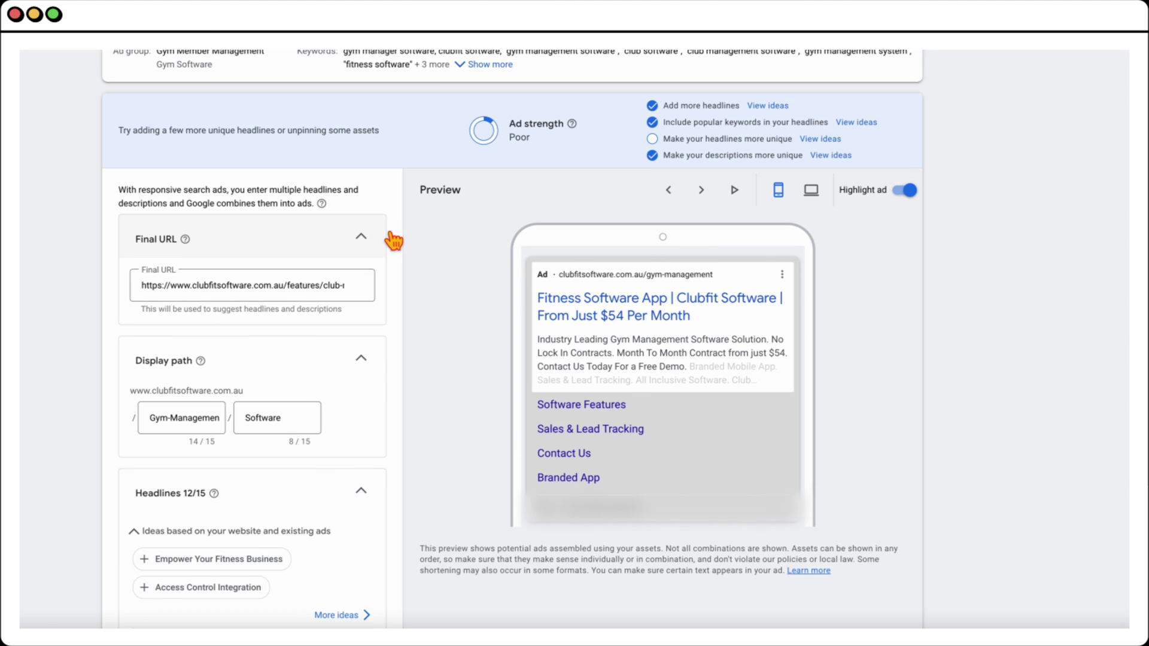
scroll(418, 156, up, 1)
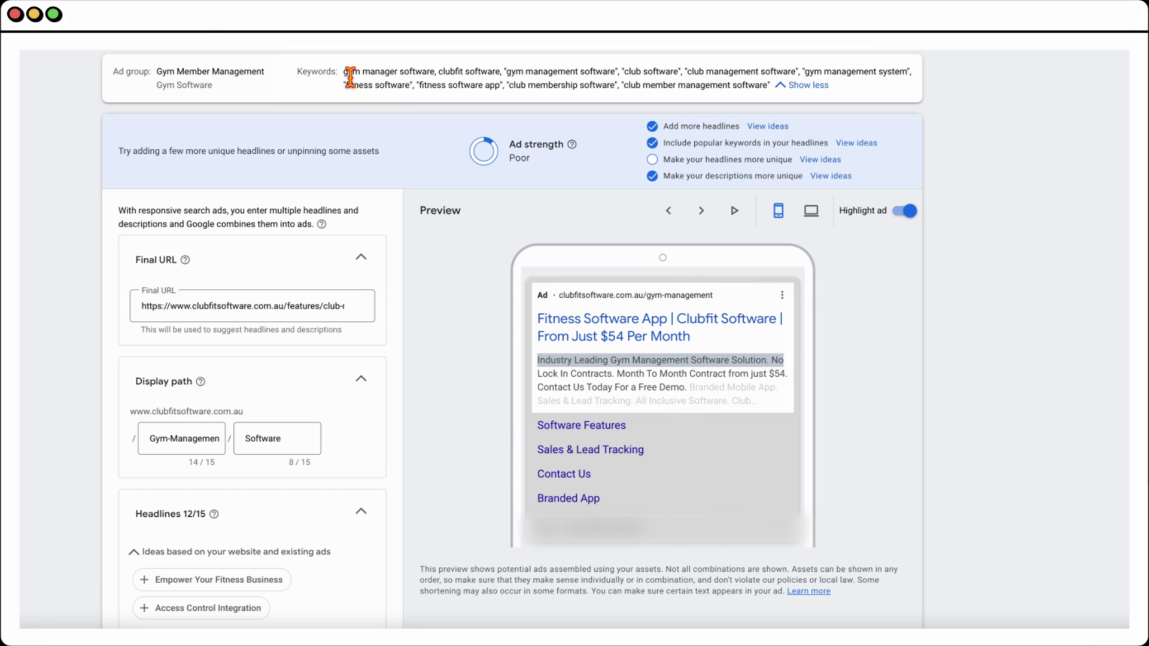